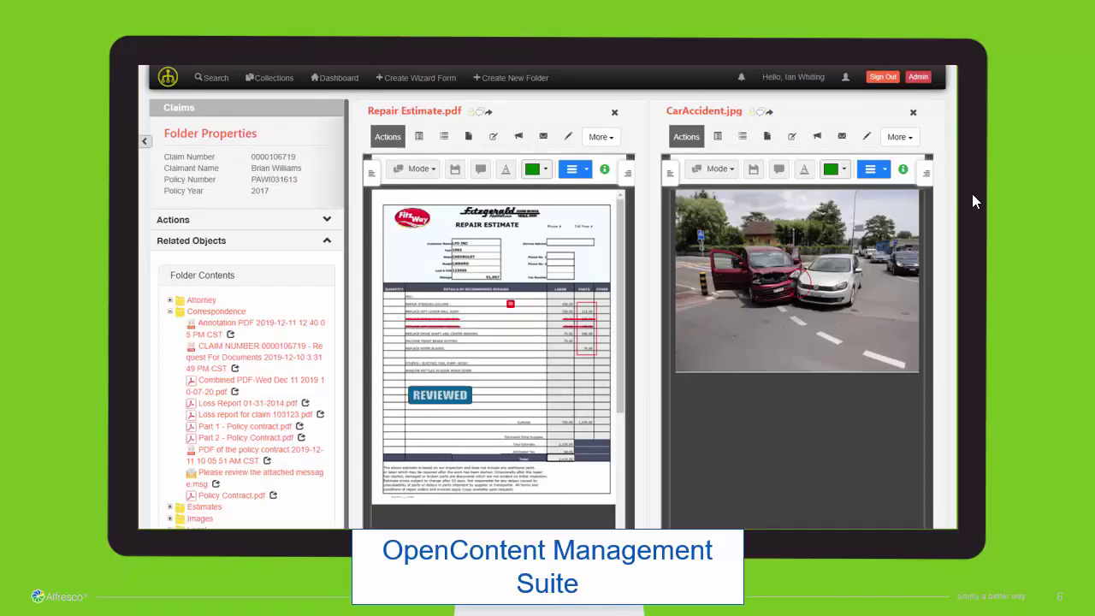
- Switch to Alfresco Share and search the repository for 789, browsing the results
key(alt+Tab)
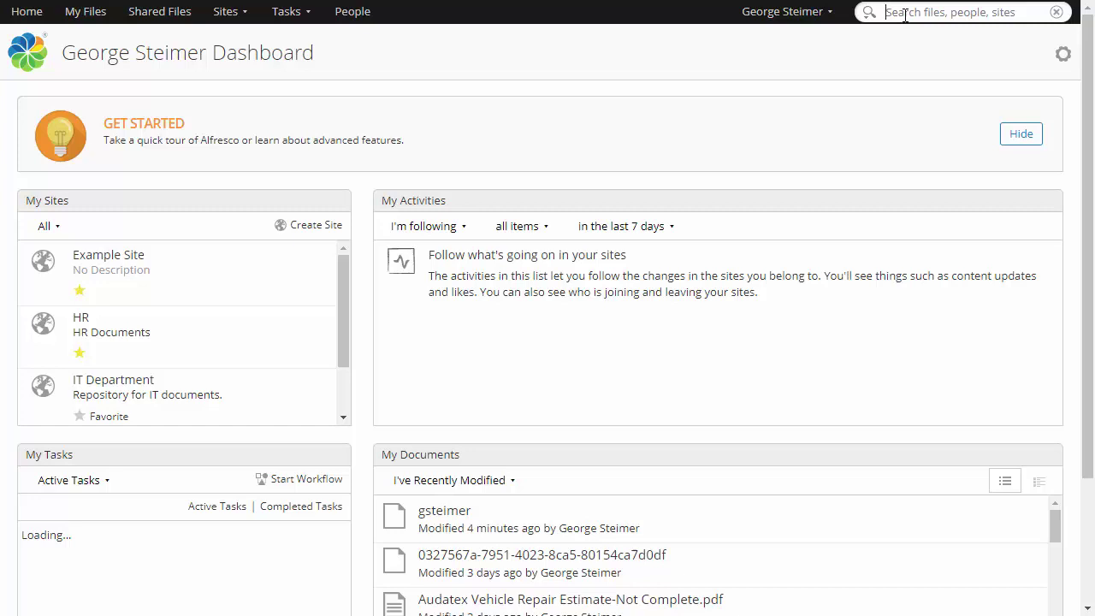
text(789)
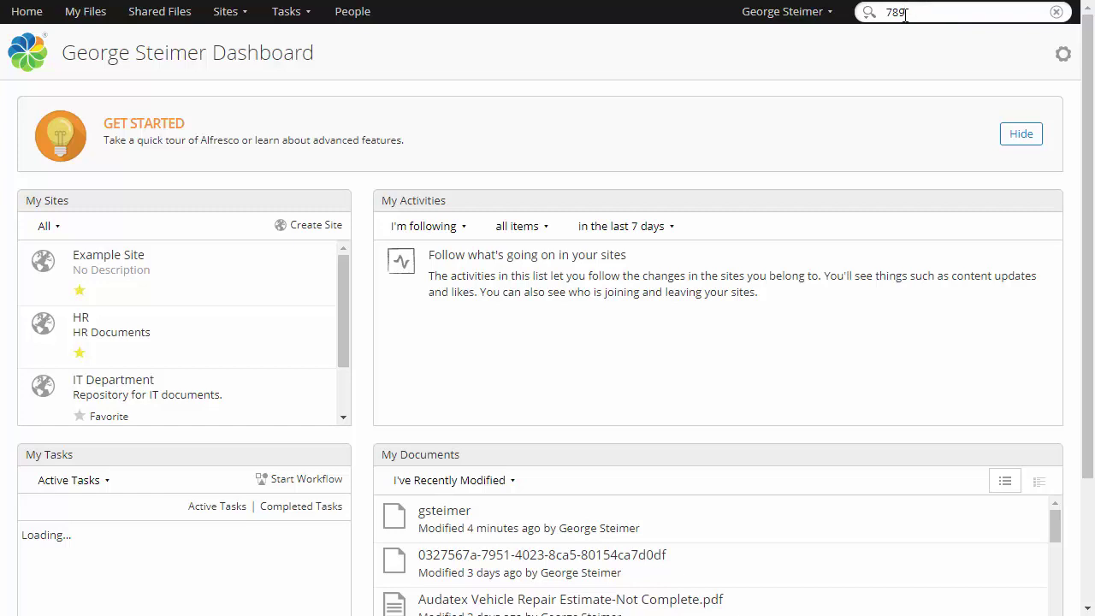
key(Return)
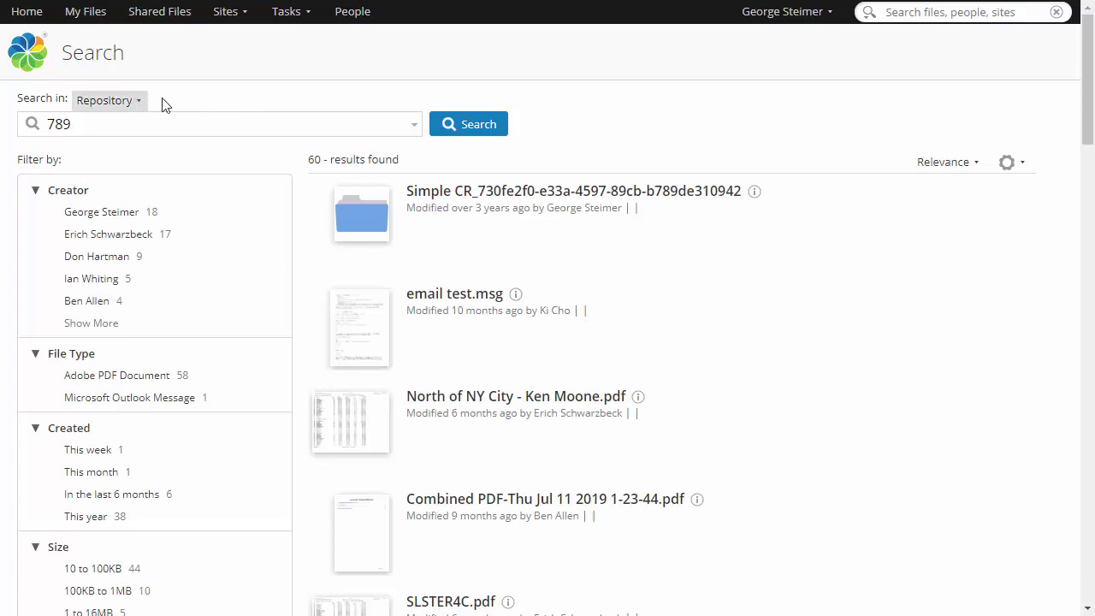
scroll(444, 275, down, 15)
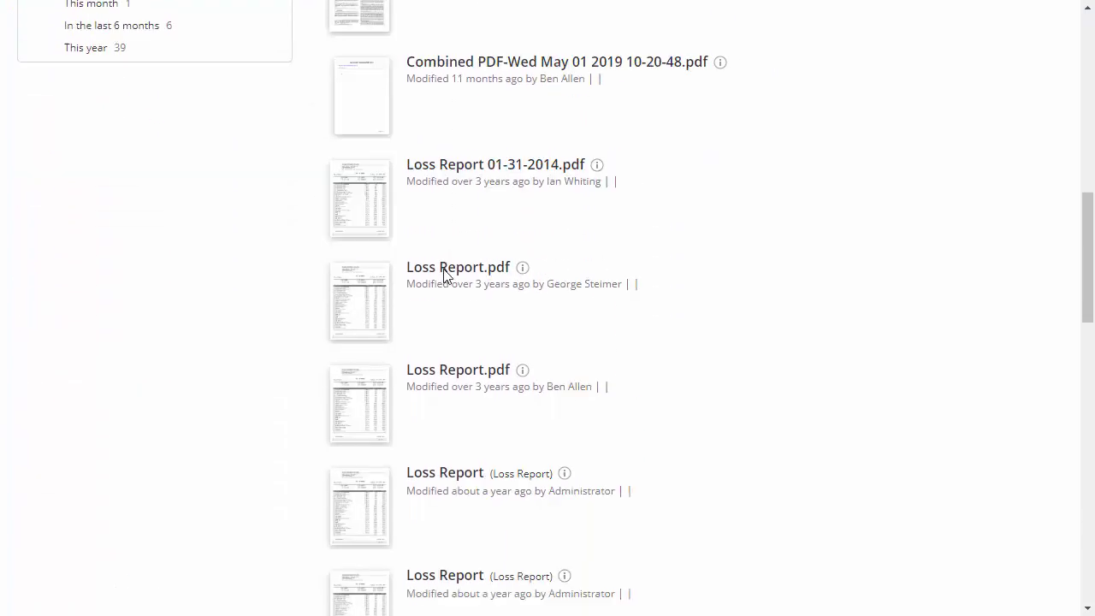
scroll(443, 275, down, 6)
scroll(443, 276, up, 12)
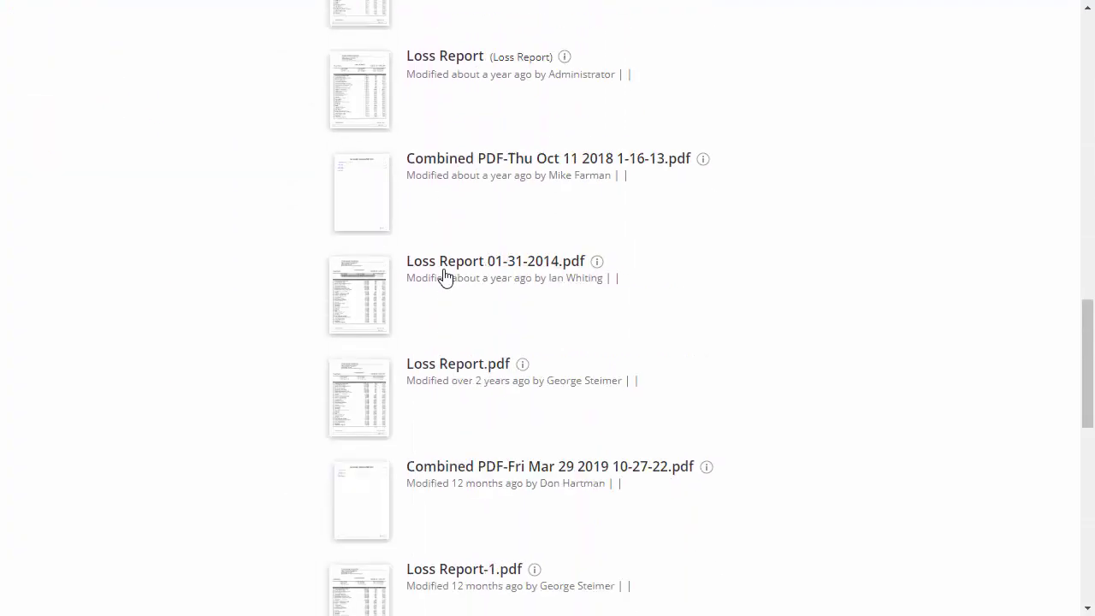
scroll(443, 276, up, 7)
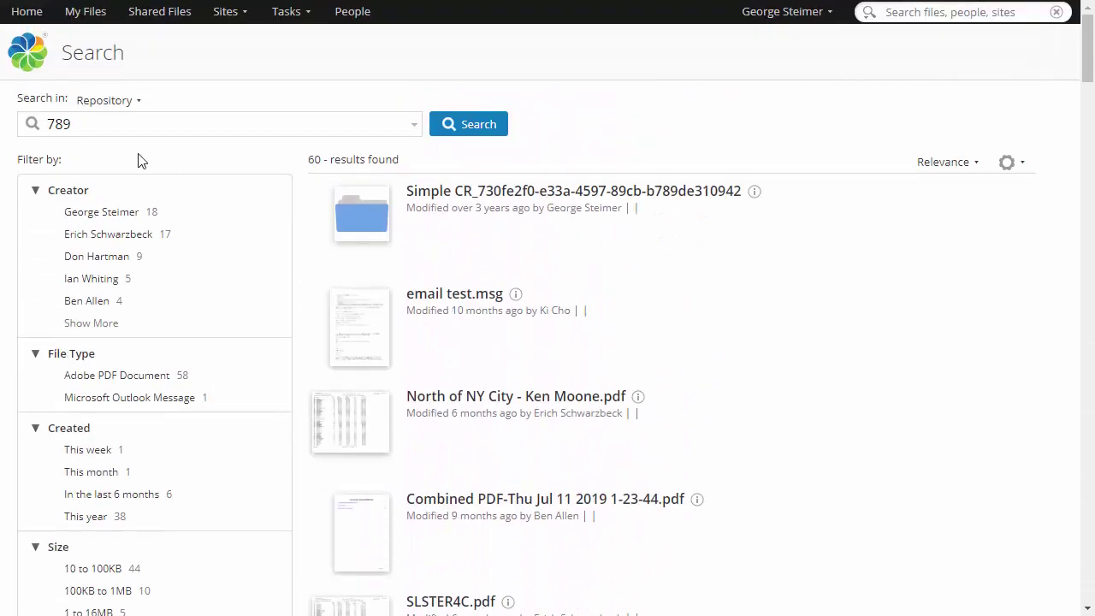
- Refine the search to 789123, open the 789123 claim folder and browse its files
click(122, 129)
text(123)
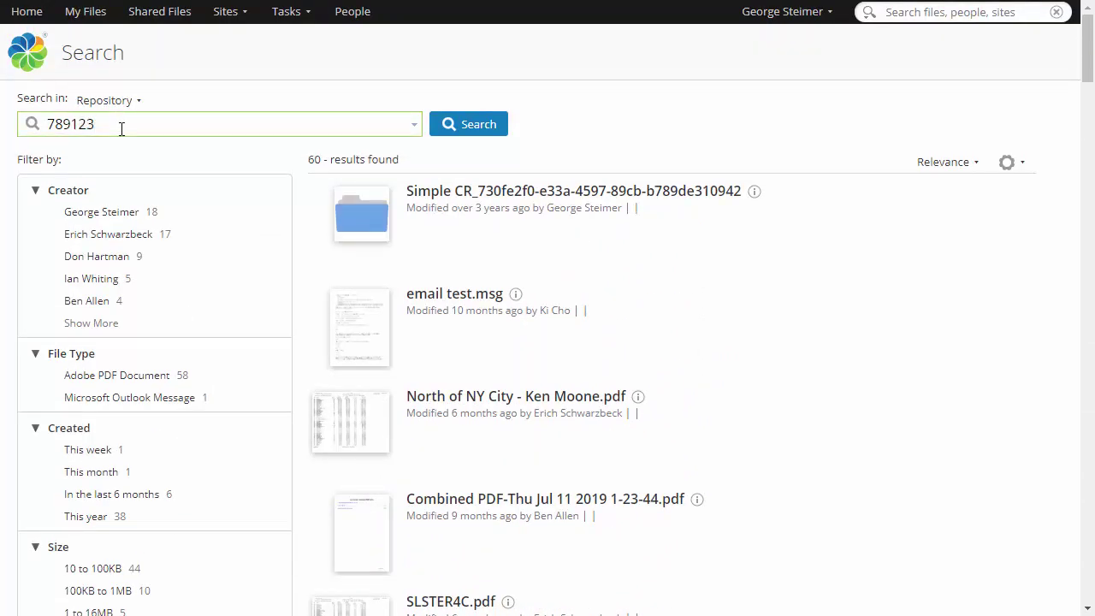
key(Return)
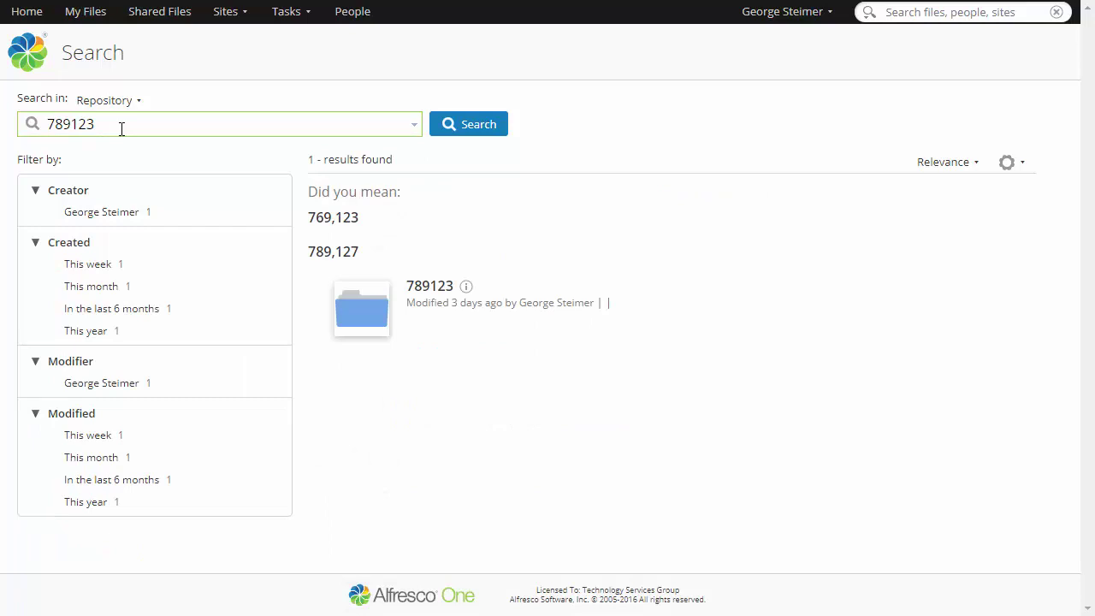
click(447, 288)
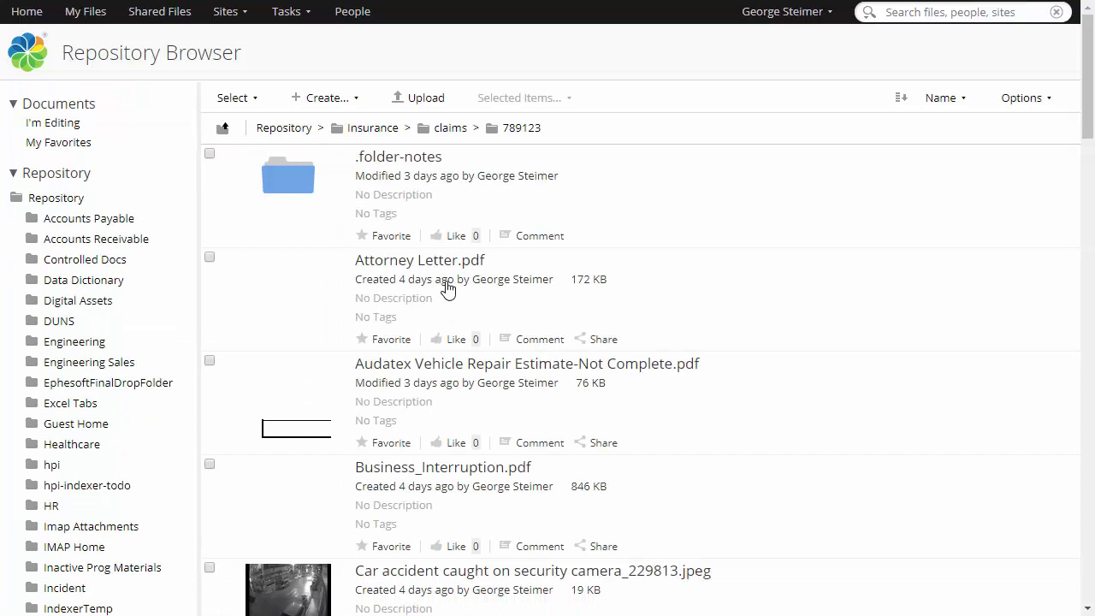
scroll(446, 288, down, 4)
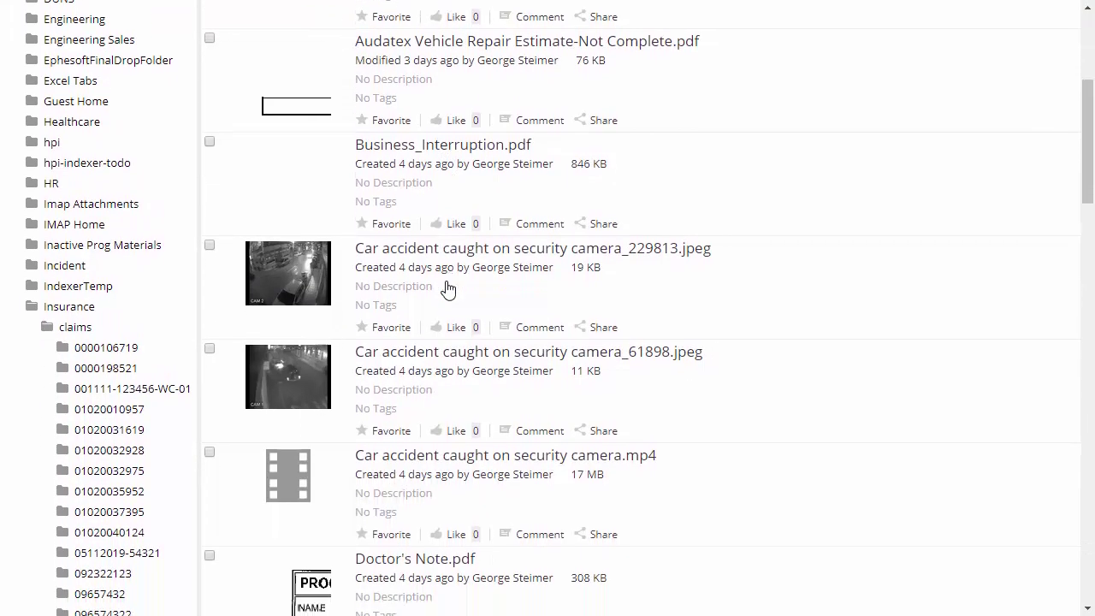
scroll(447, 288, down, 5)
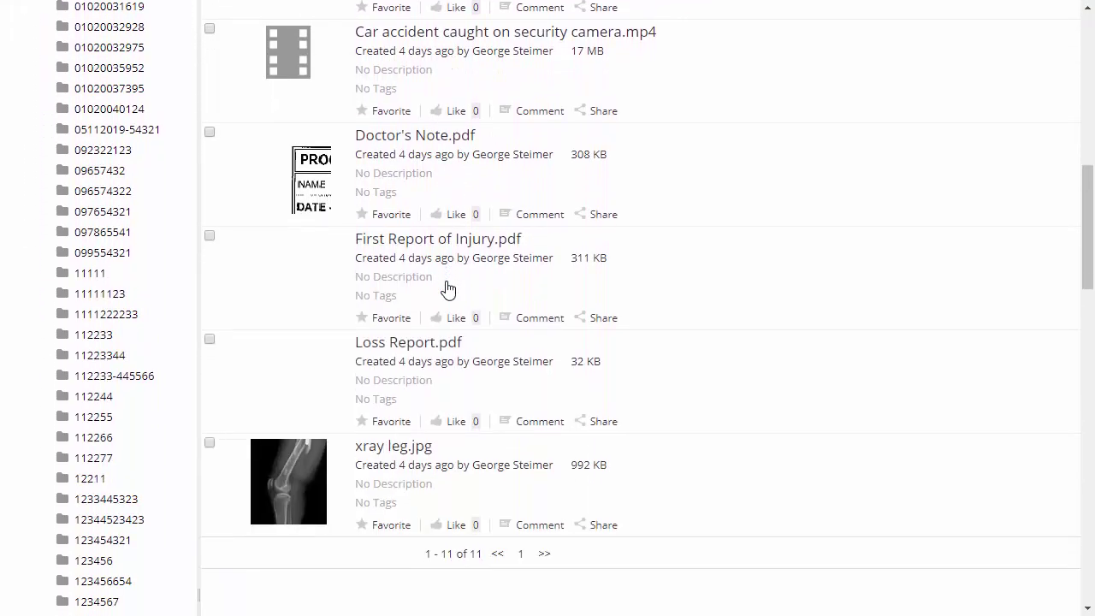
scroll(447, 288, up, 4)
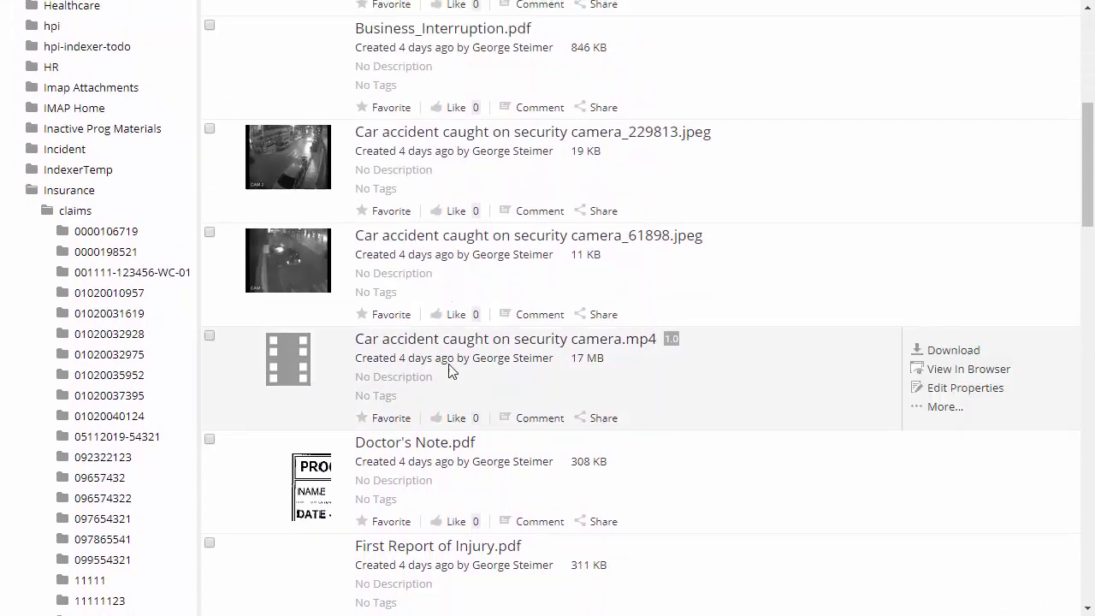
scroll(488, 354, up, 6)
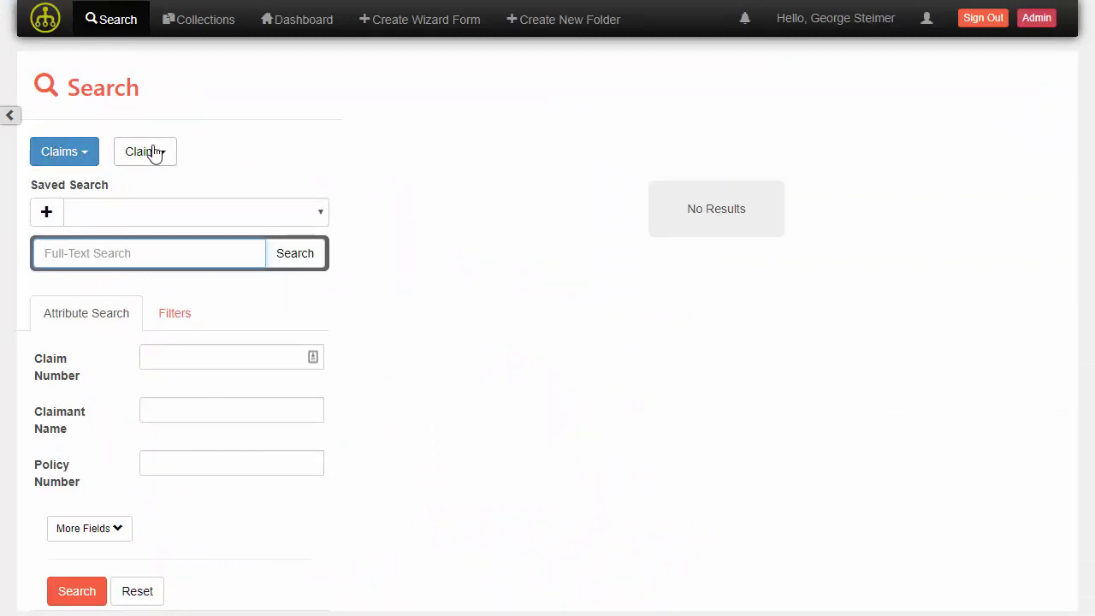
- Search by Claim Number 789, open claim 789123 and scroll through its 10 documents
click(172, 355)
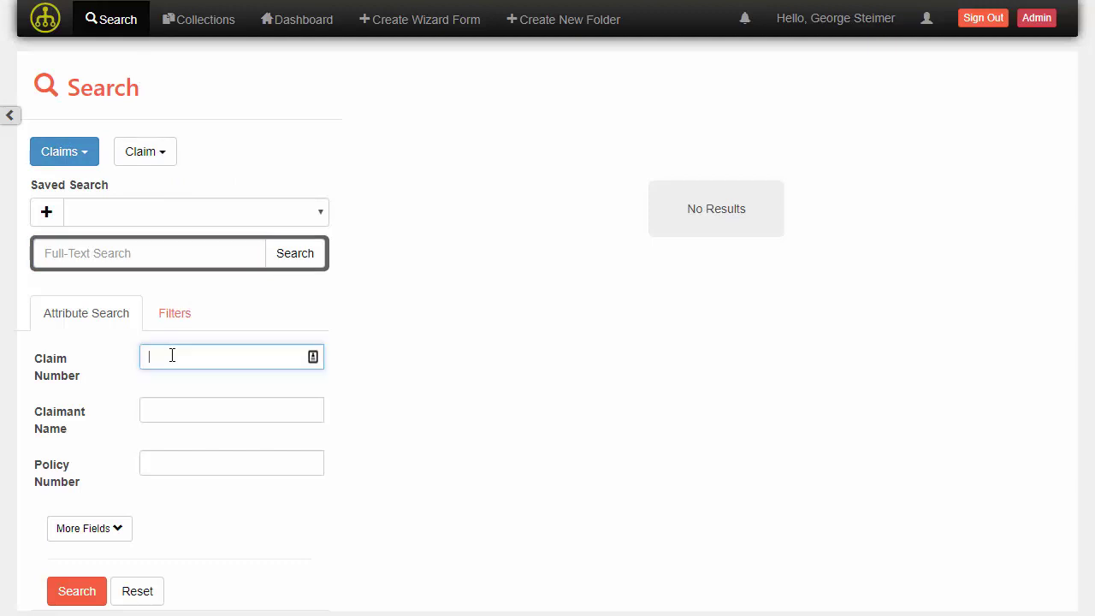
text(789)
key(Return)
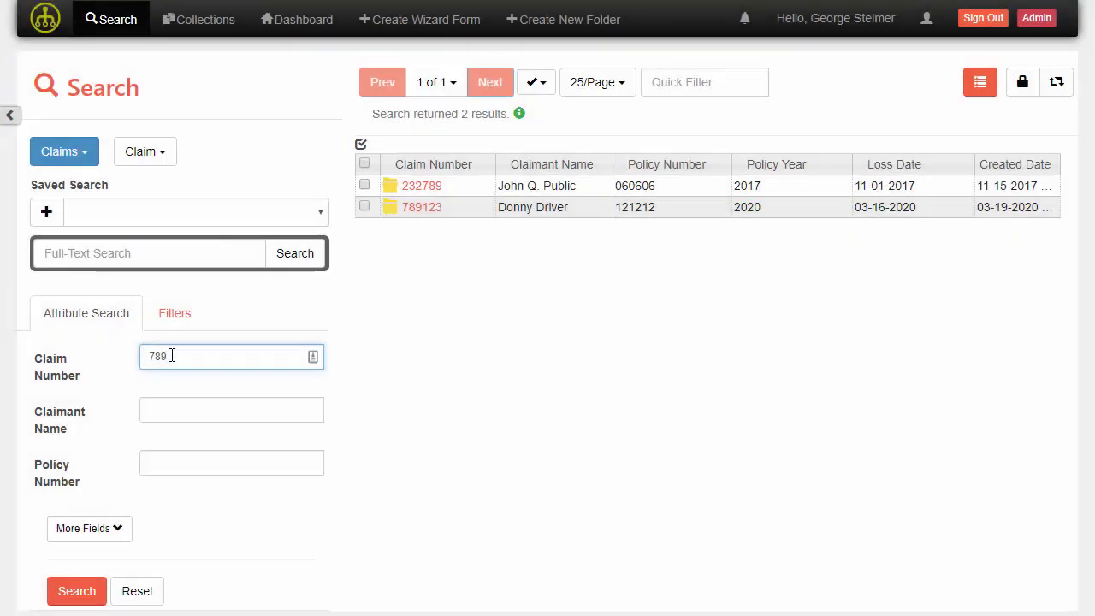
click(430, 217)
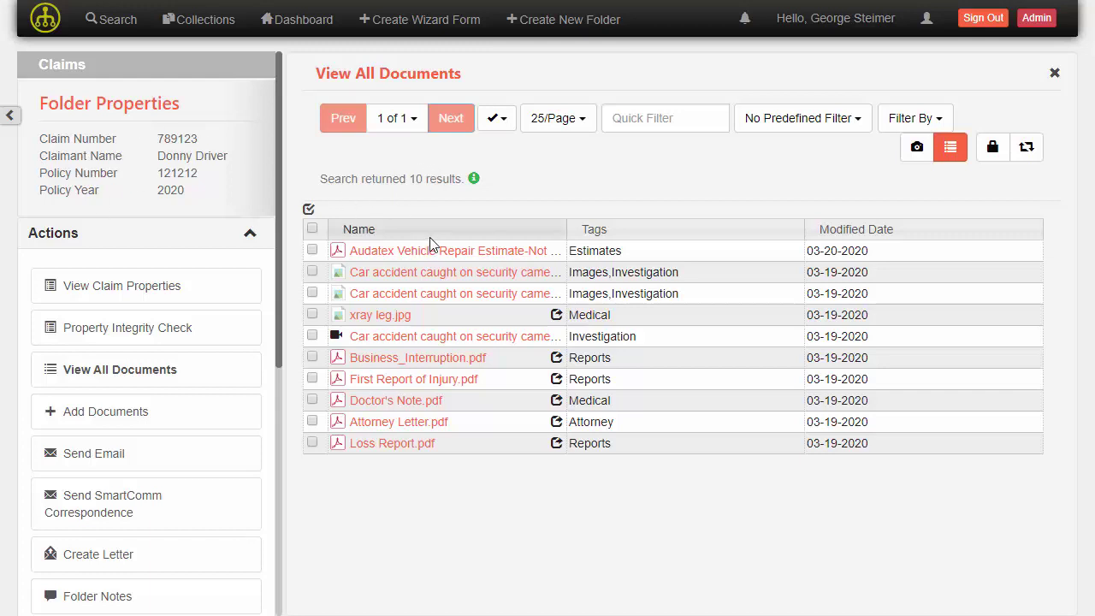
scroll(150, 359, down, 2)
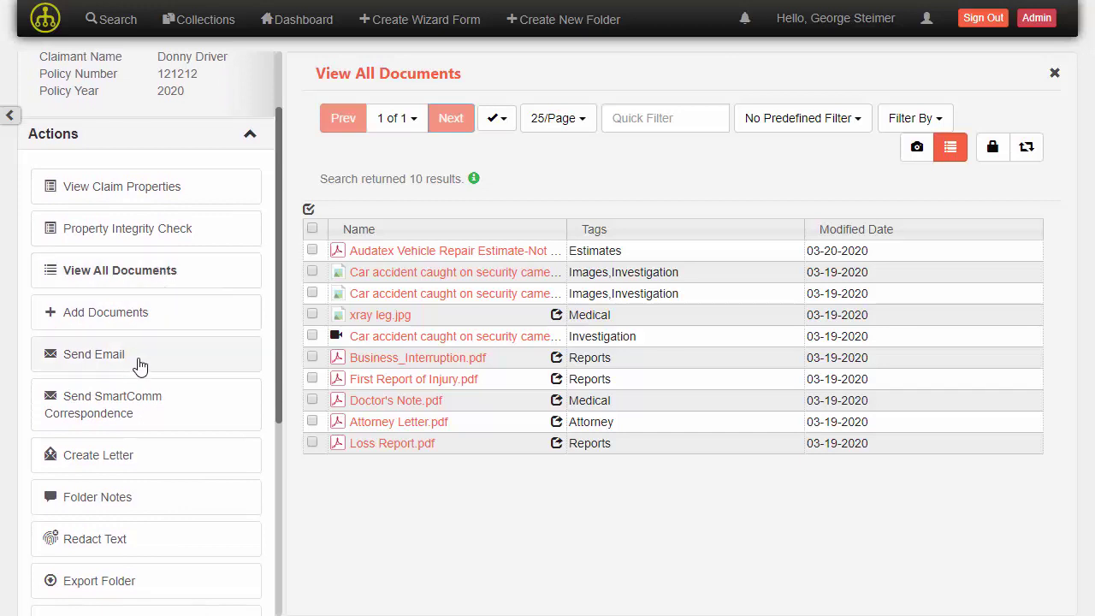
scroll(137, 443, down, 5)
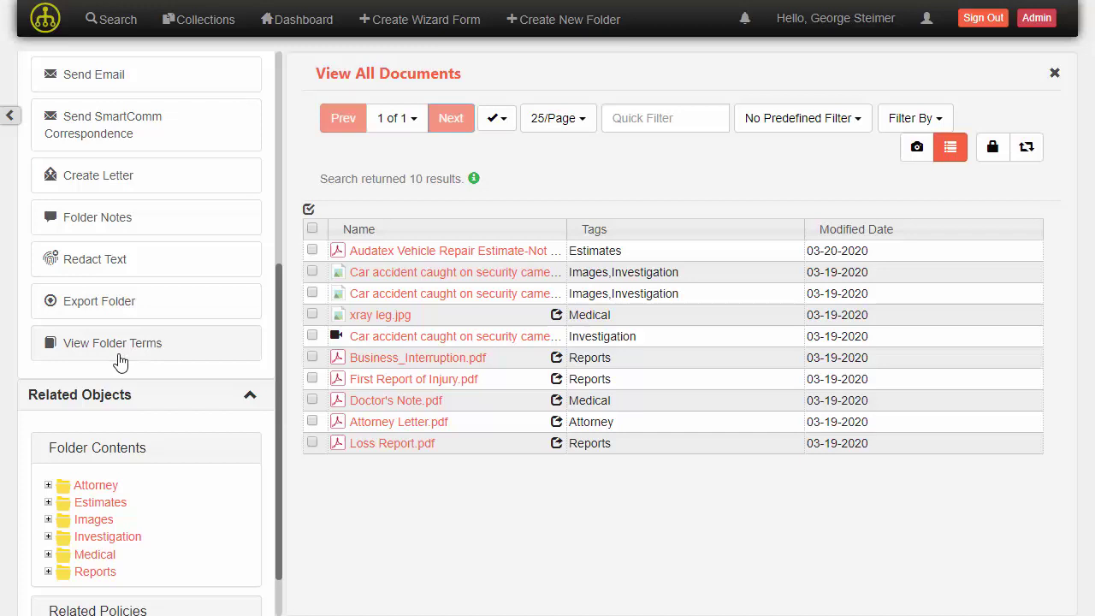
scroll(120, 361, down, 2)
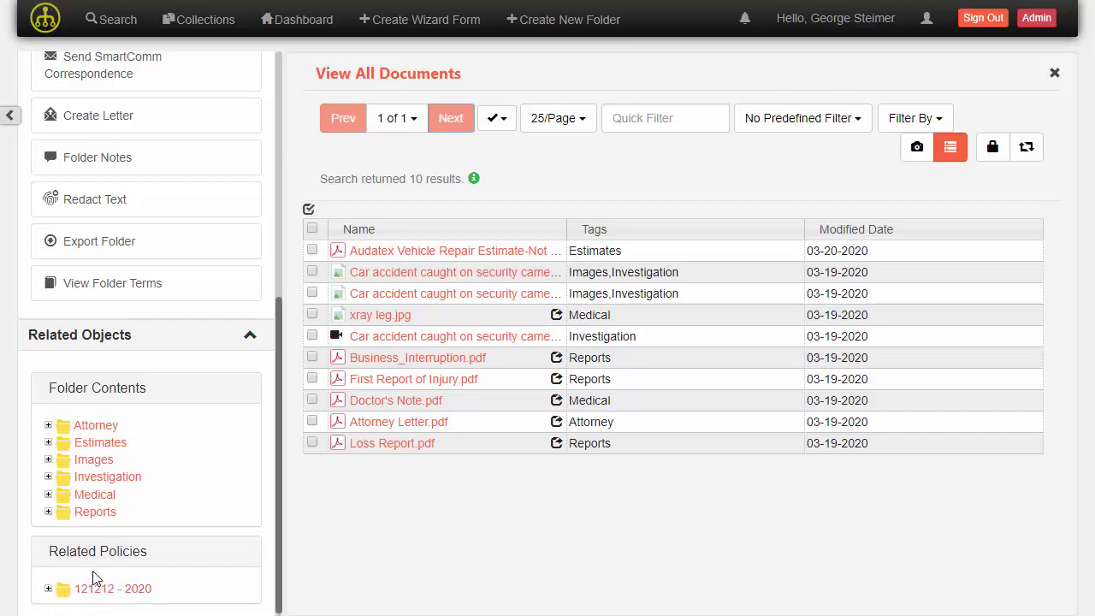
scroll(85, 580, up, 5)
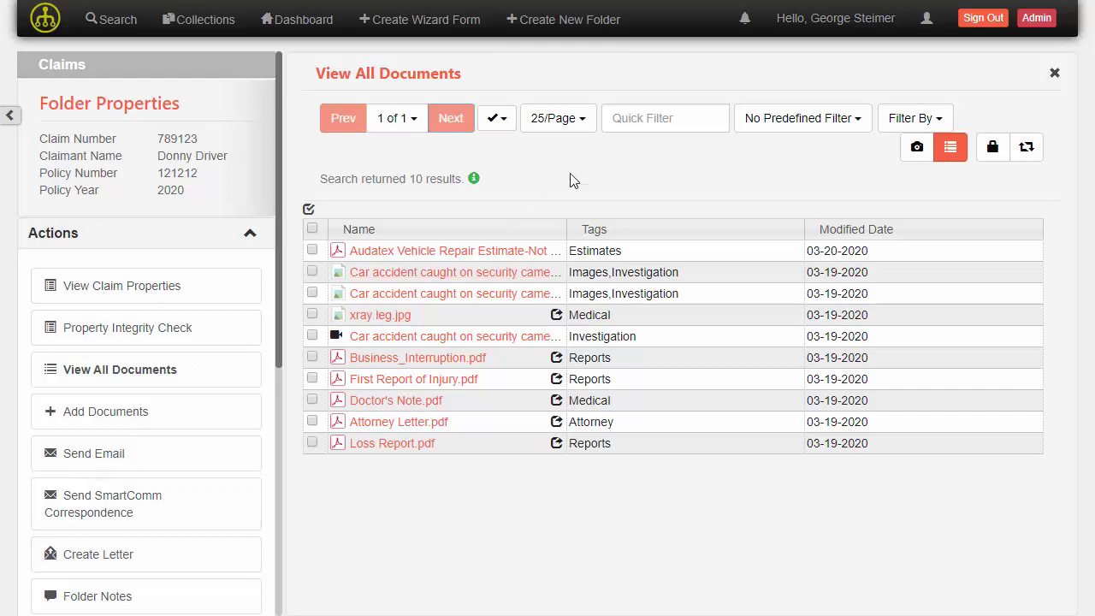
- Try a 'Bus' name filter and the Attorney and Estimates tag facets, then clear them
click(687, 119)
text(B)
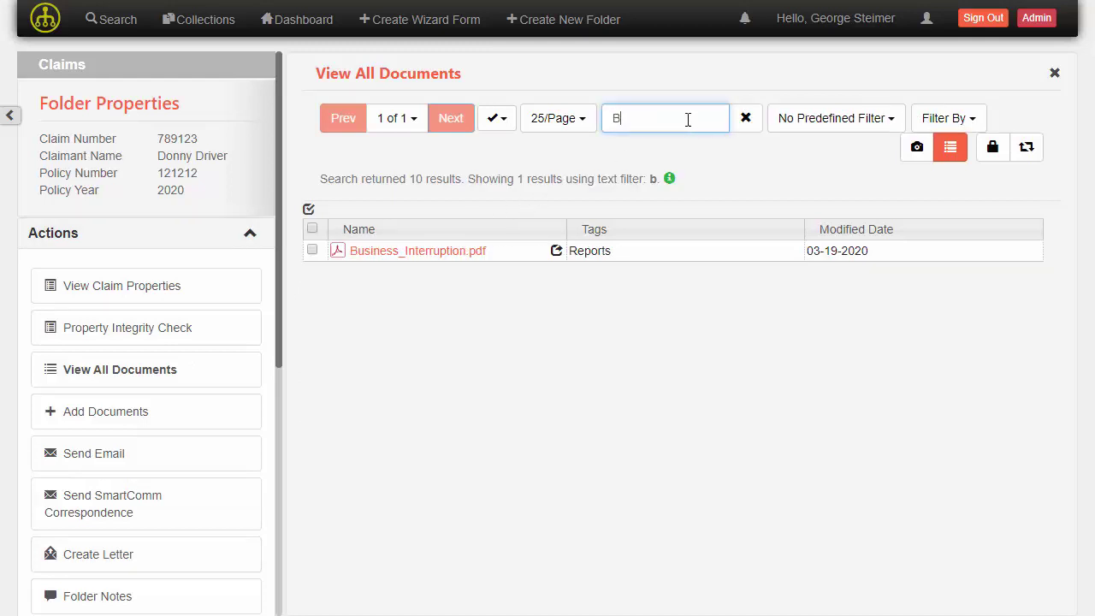
text(us)
key(BackSpace)
key(BackSpace)
key(BackSpace)
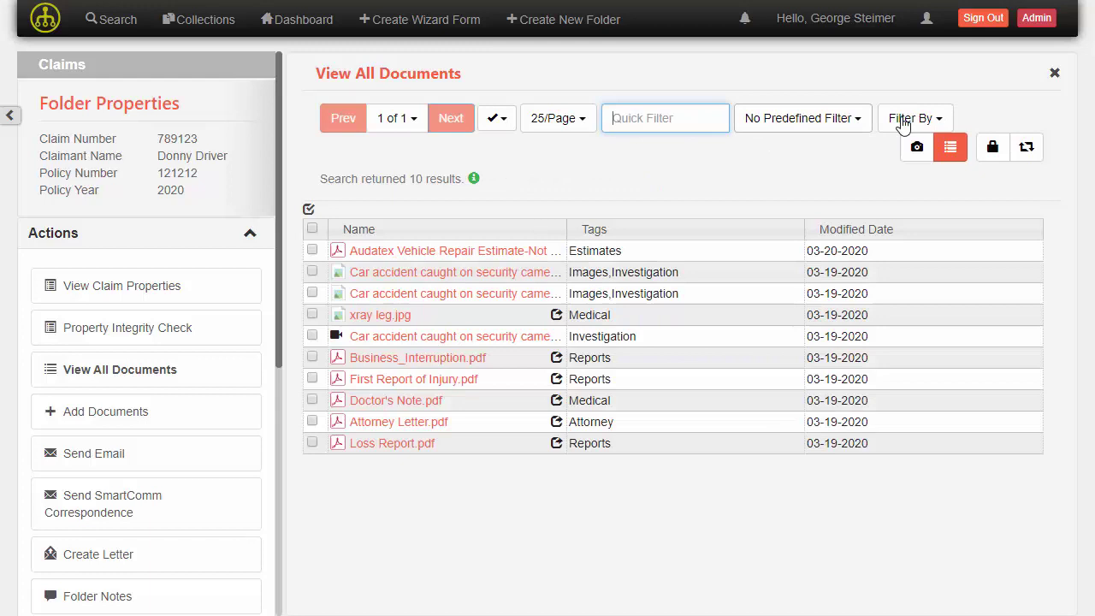
click(920, 118)
click(810, 349)
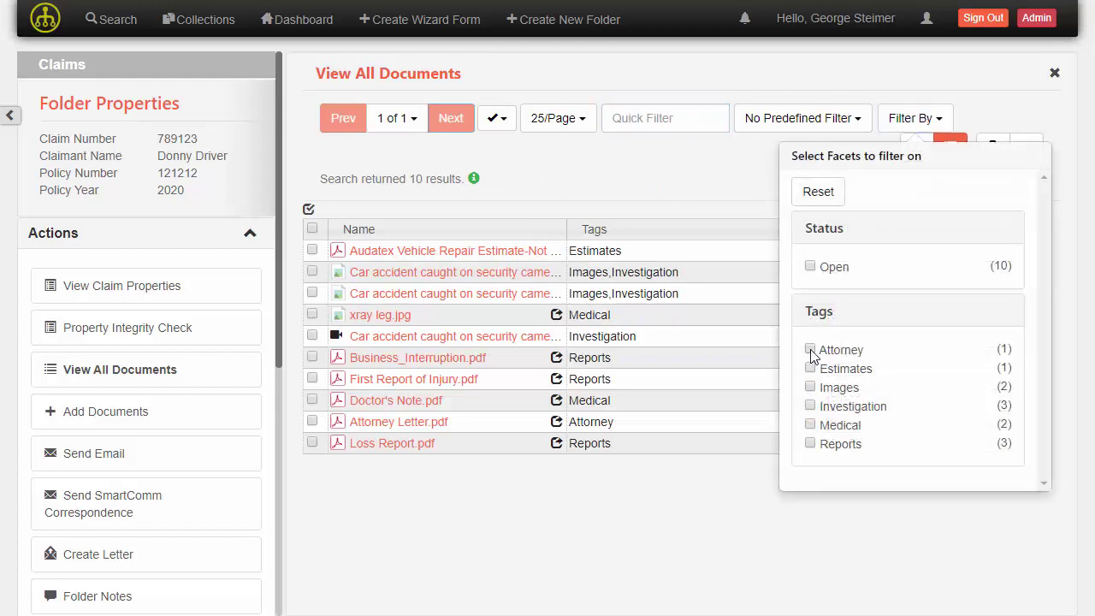
click(811, 367)
click(809, 349)
click(810, 368)
- Preview Business_Interruption, First Report of Injury and Doctor's Note PDFs, checking all three rows
click(454, 359)
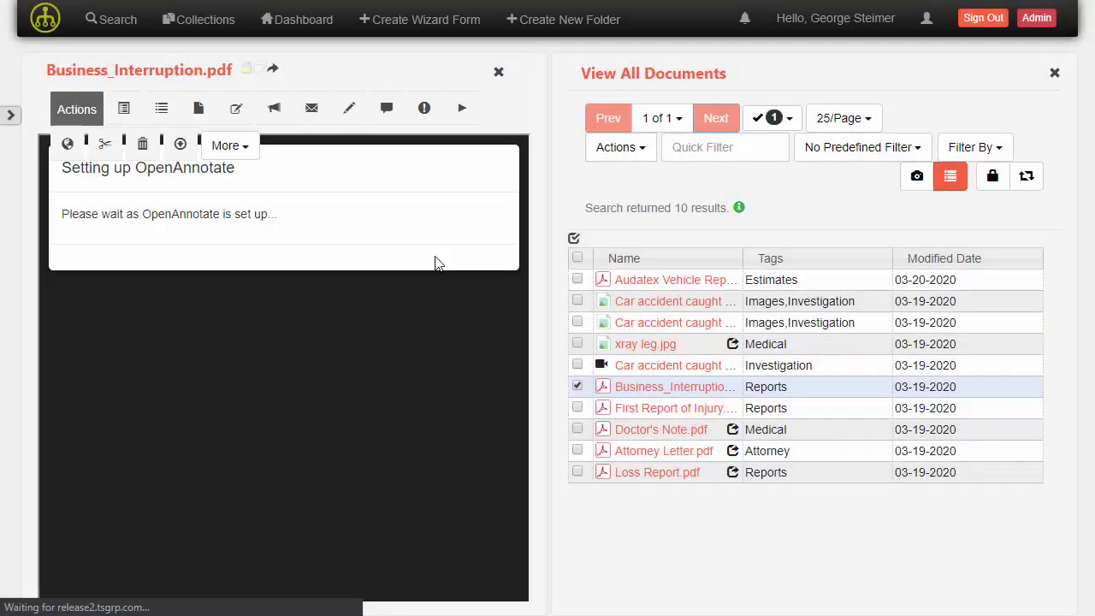
click(625, 408)
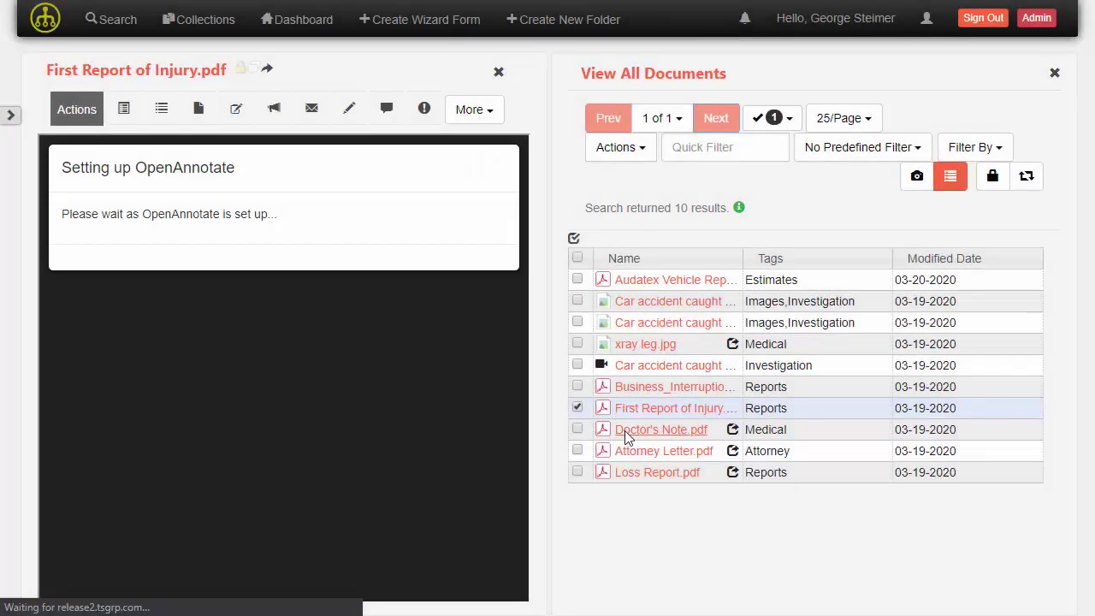
click(626, 434)
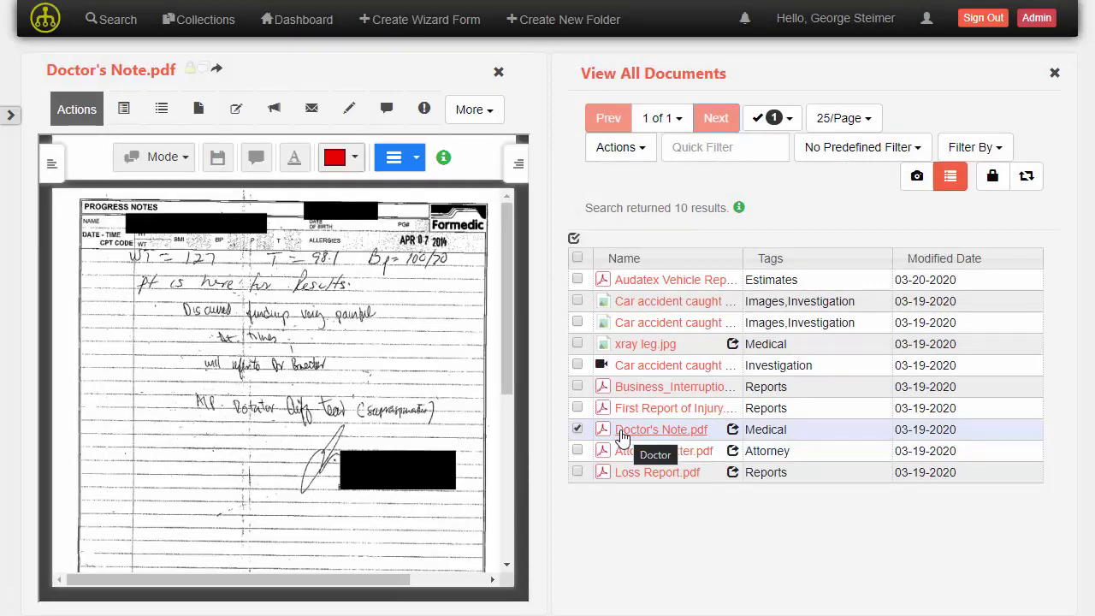
shift+click(579, 391)
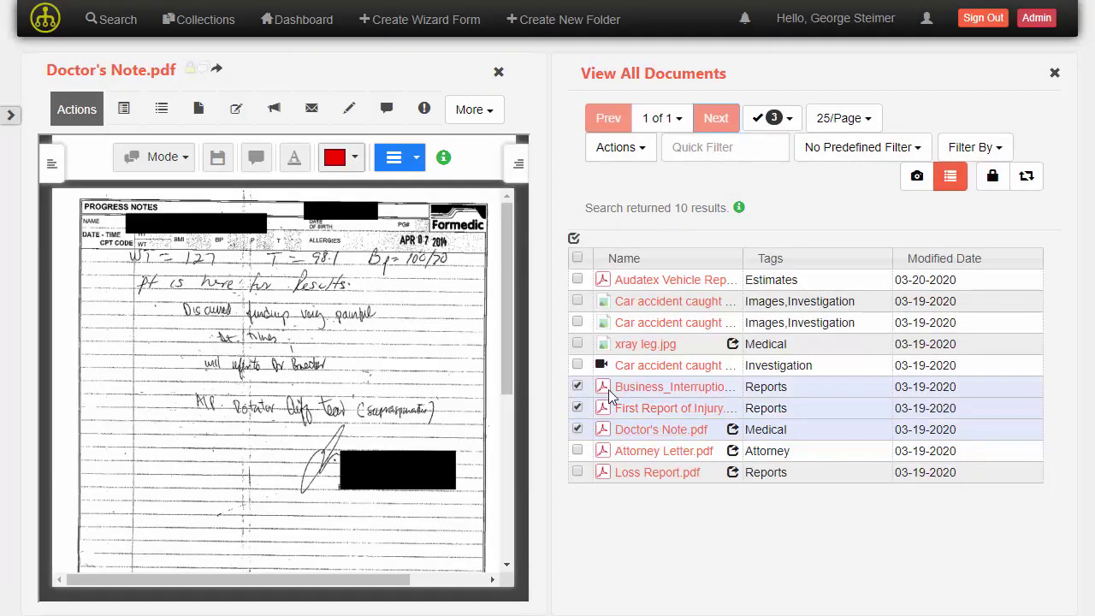
- Generate a combined PDF of the three checked documents with Business_Interruption.pdf ordered first
right_click(609, 394)
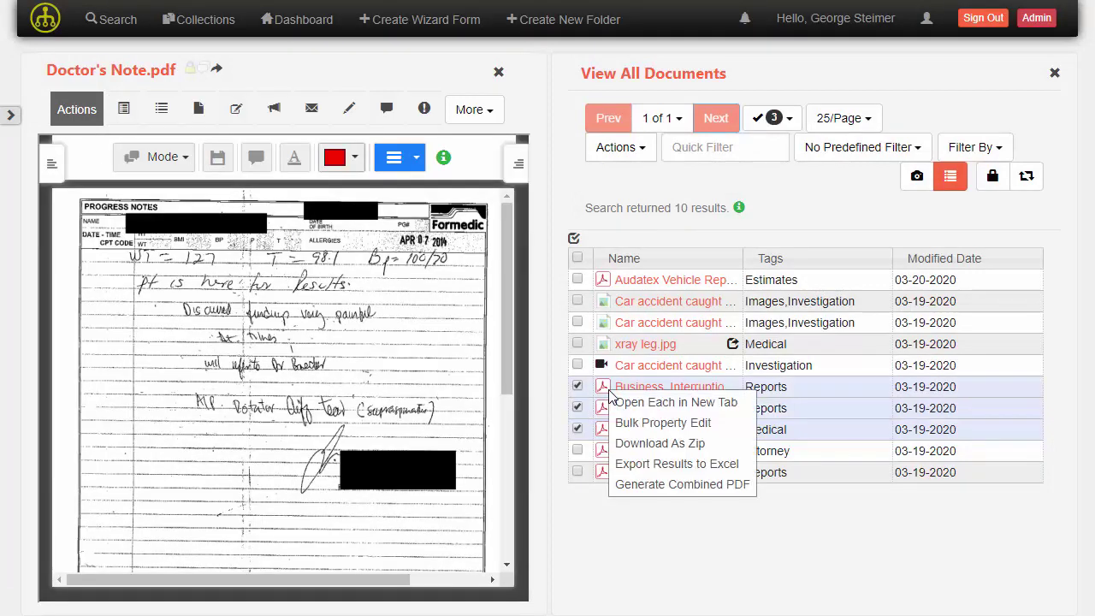
click(643, 485)
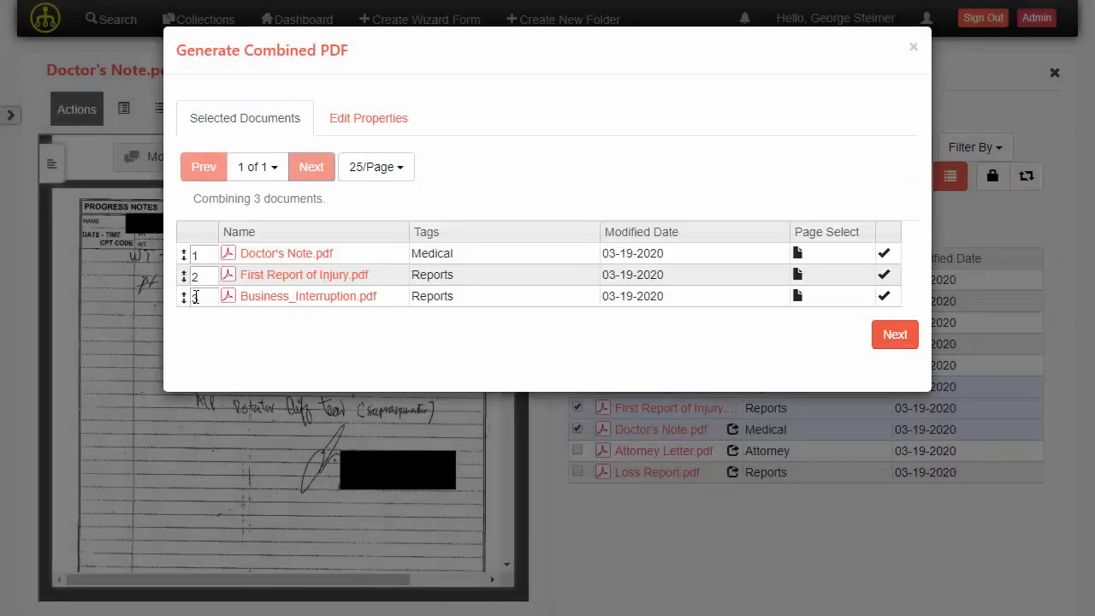
drag(182, 299, 182, 253)
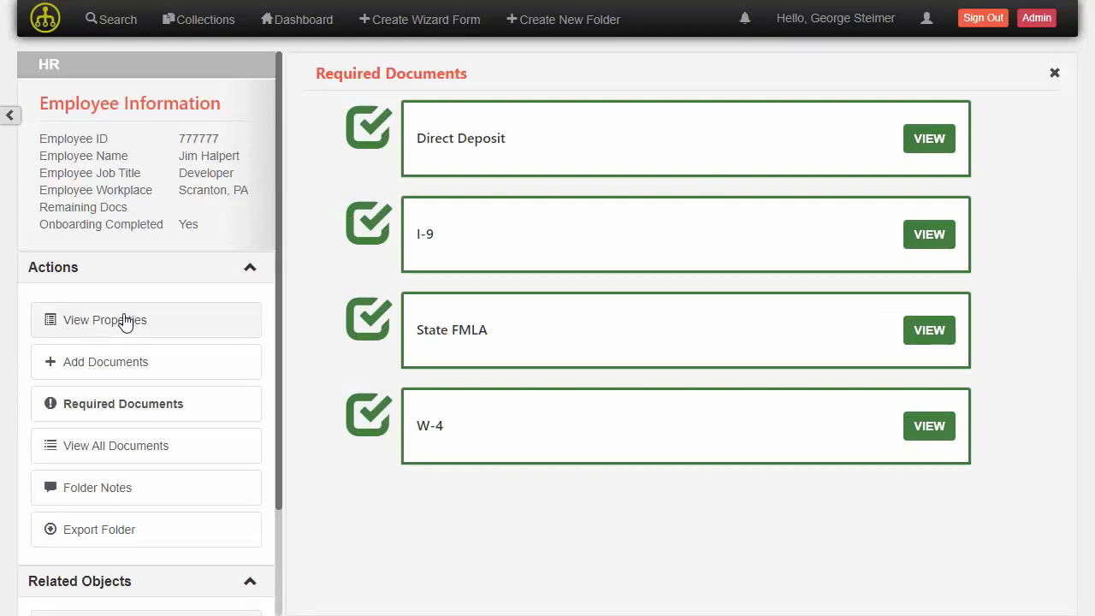
- View all documents in the HR employee's folder
click(120, 455)
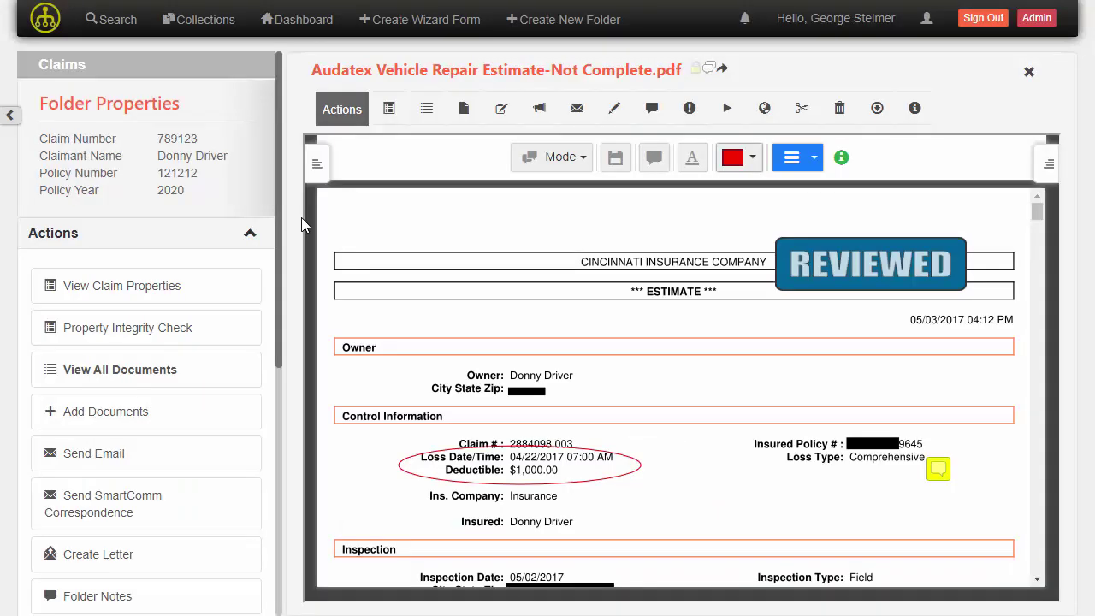
- Collapse the claim sidebar and the Thumbnails panel to widen the document viewer
click(10, 120)
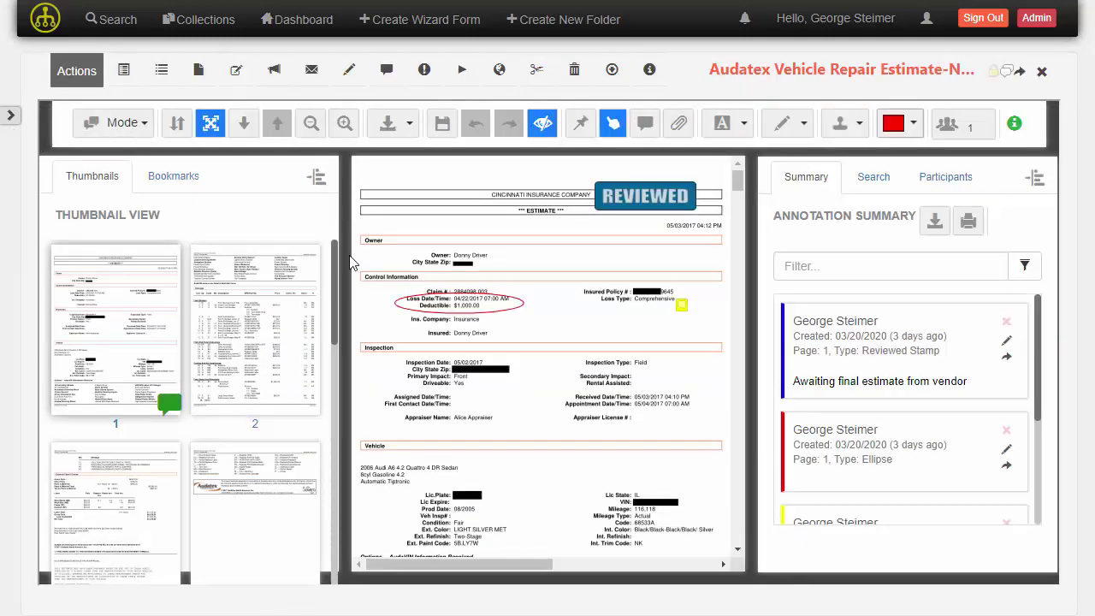
drag(333, 254, 325, 220)
click(319, 178)
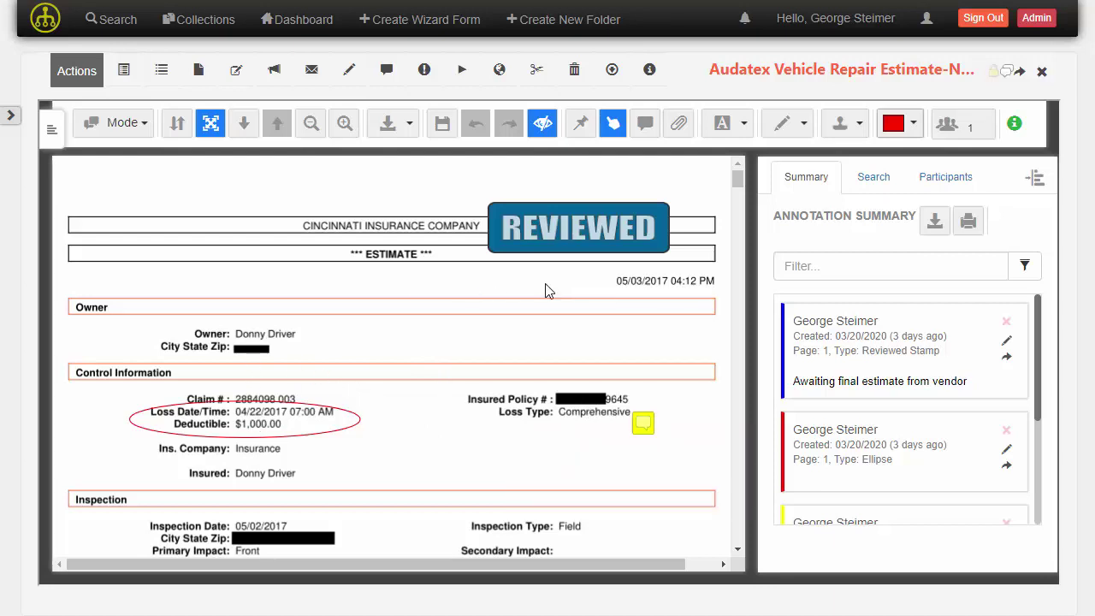
- Filter annotations by 'tax' and open the page-3 highlight's county tax-rate note
click(794, 267)
text(ta)
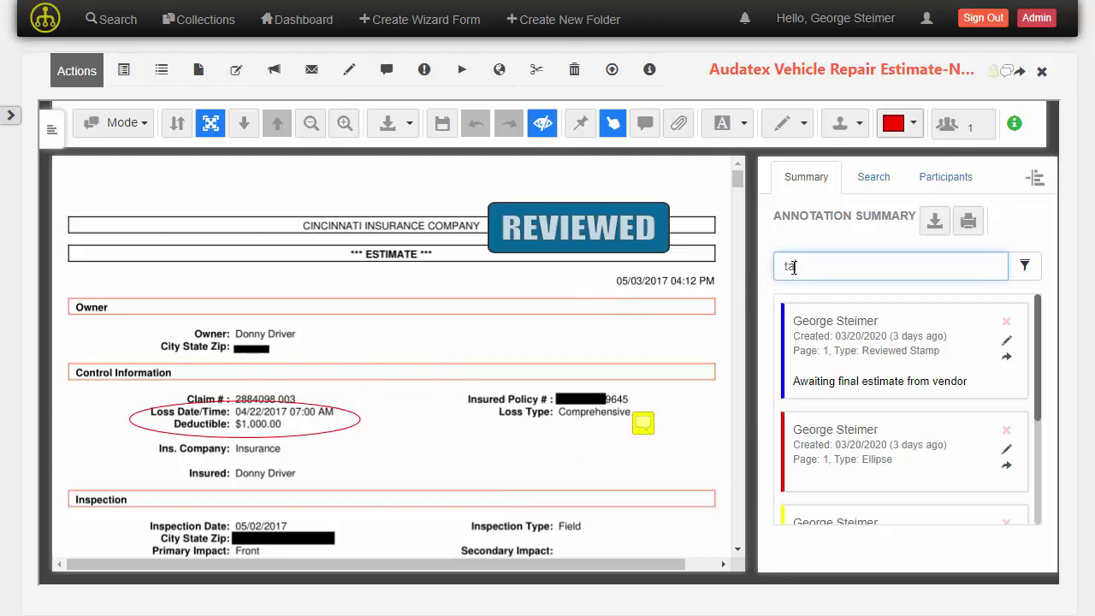
text(x)
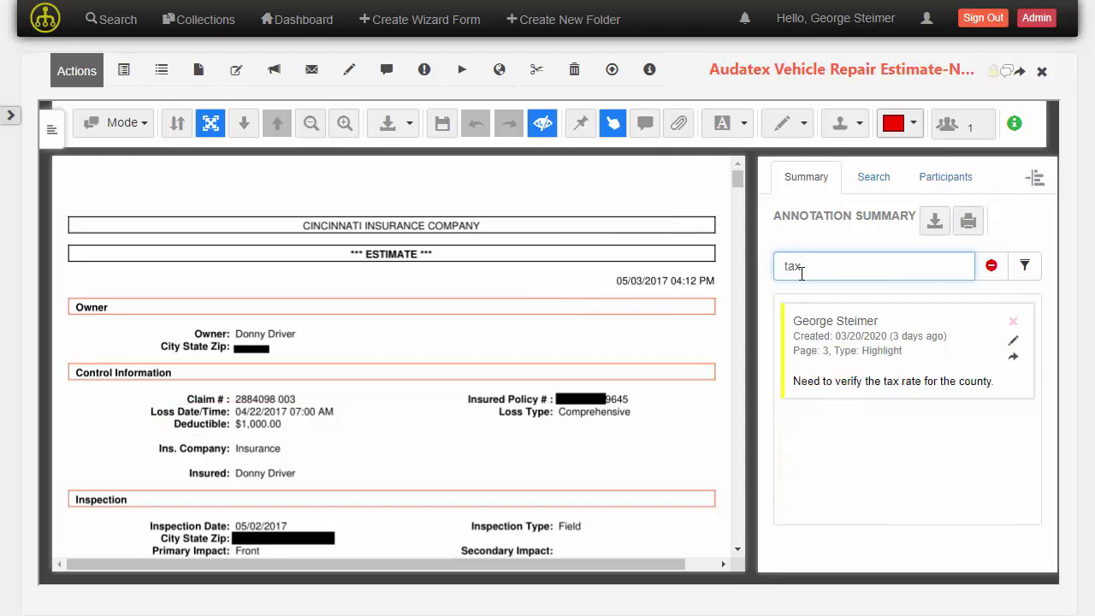
click(847, 358)
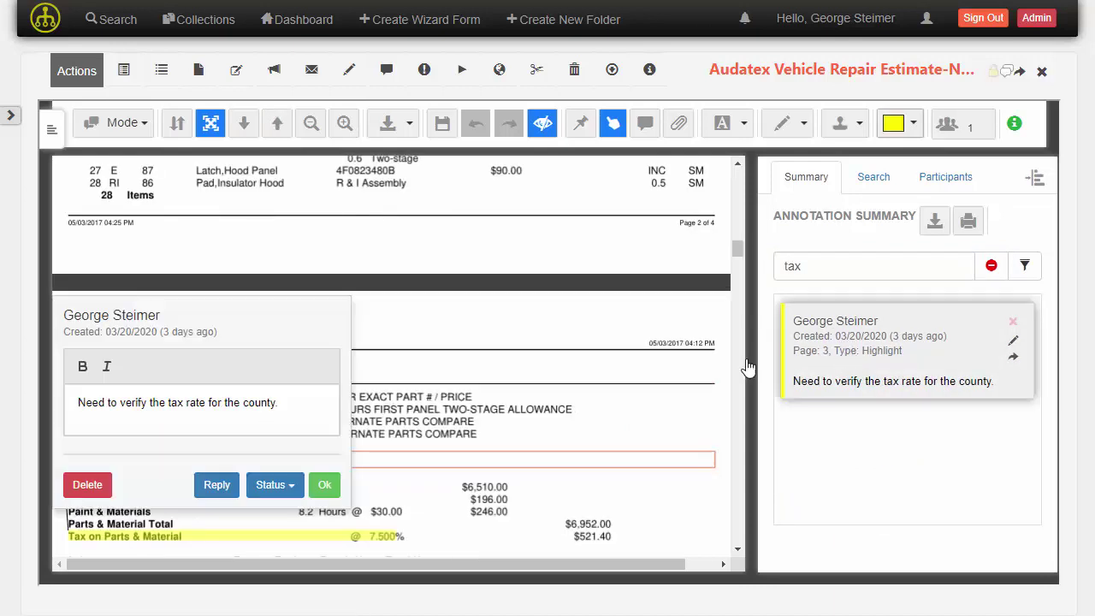
scroll(527, 366, down, 1)
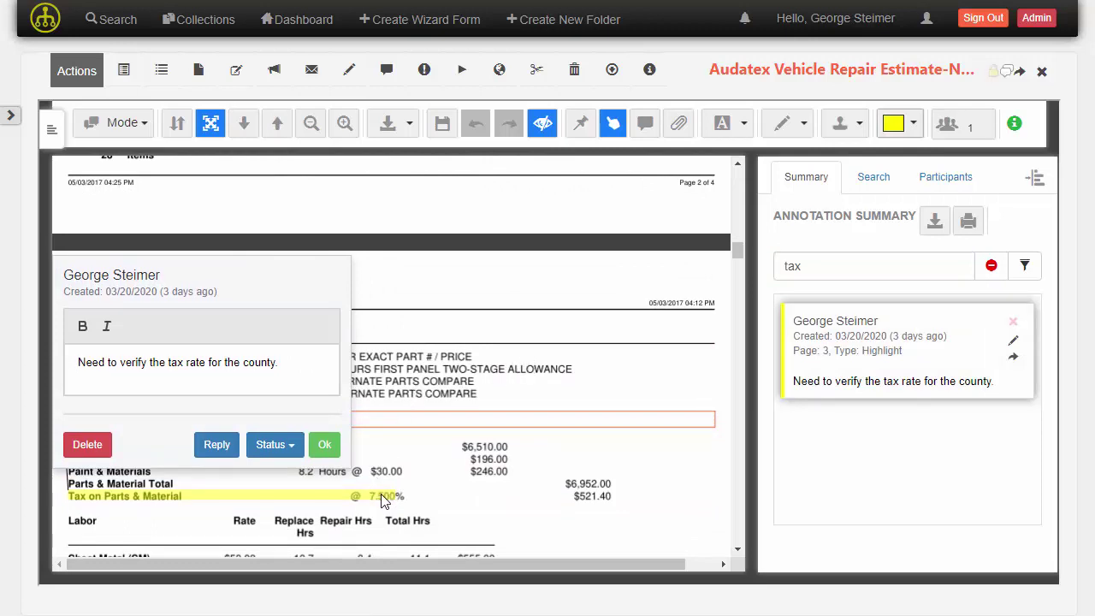
click(137, 128)
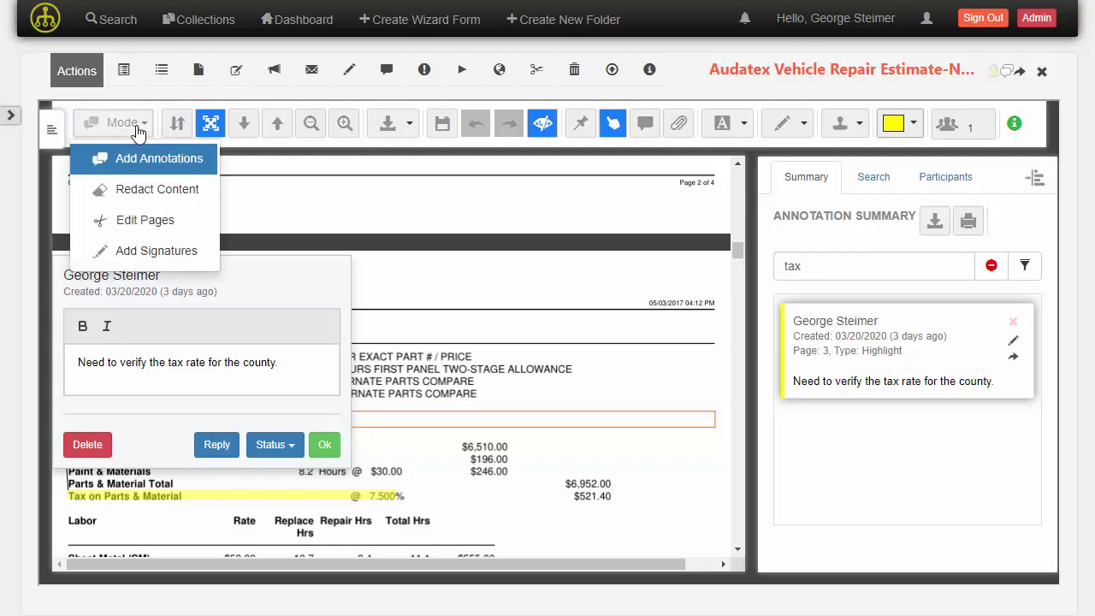